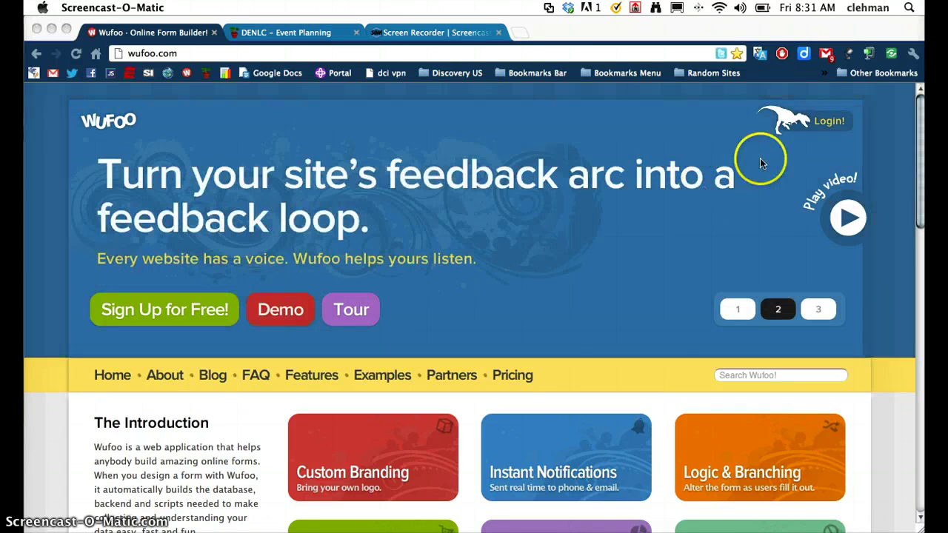
- Bring the browser forward and go to the Wufoo account login page
{"action": "left_click", "coordinate": [821, 125]}
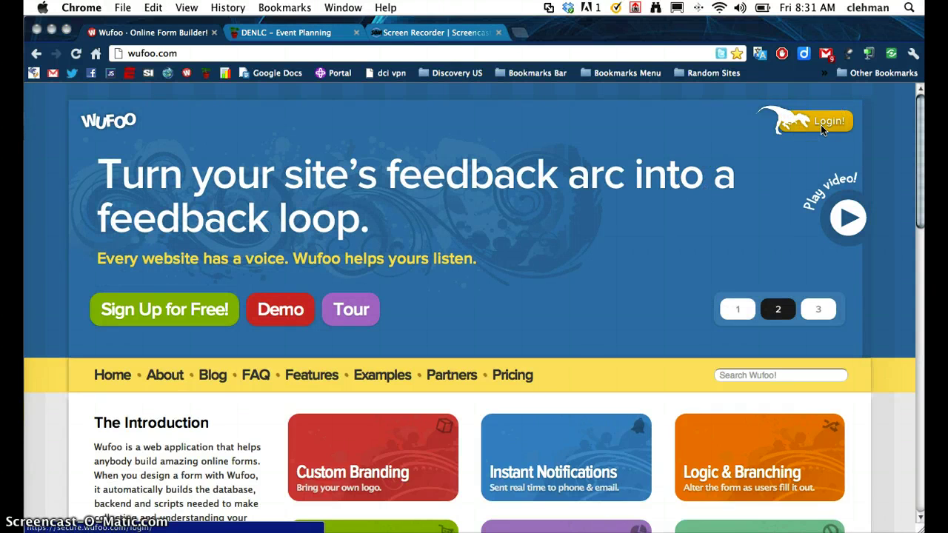
{"action": "left_click", "coordinate": [822, 126]}
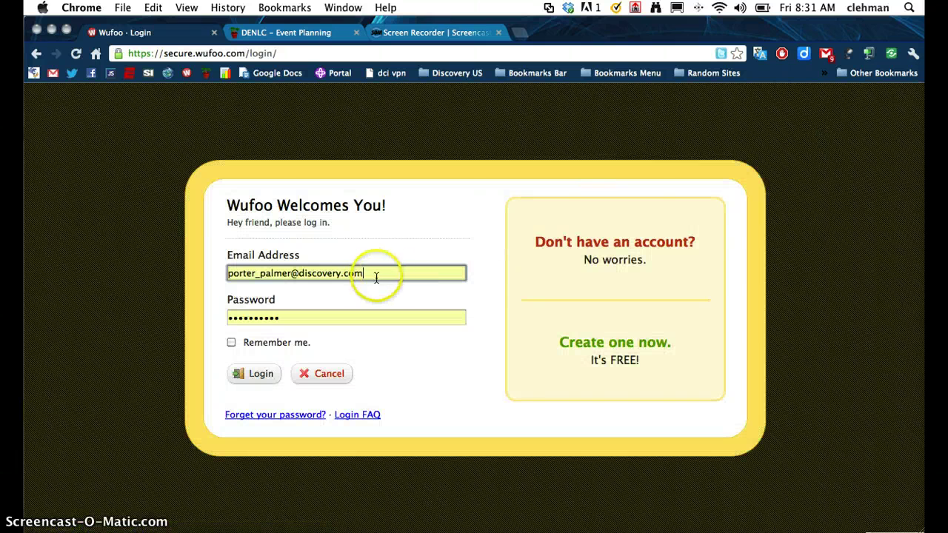
- Replace the prefilled e-mail with the event team's account e-mail, enter the password, and log in
{"action": "triple_click", "coordinate": [366, 275]}
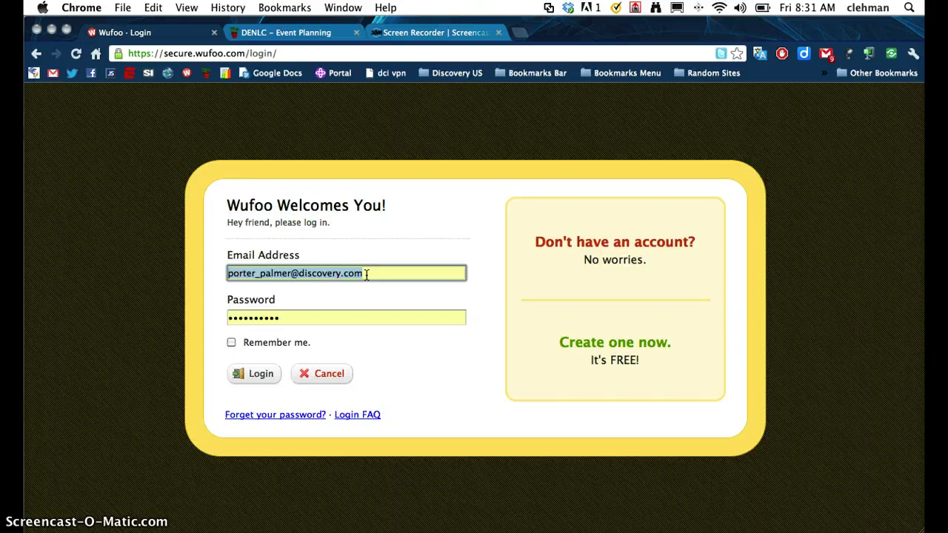
{"action": "key", "text": "Tab"}
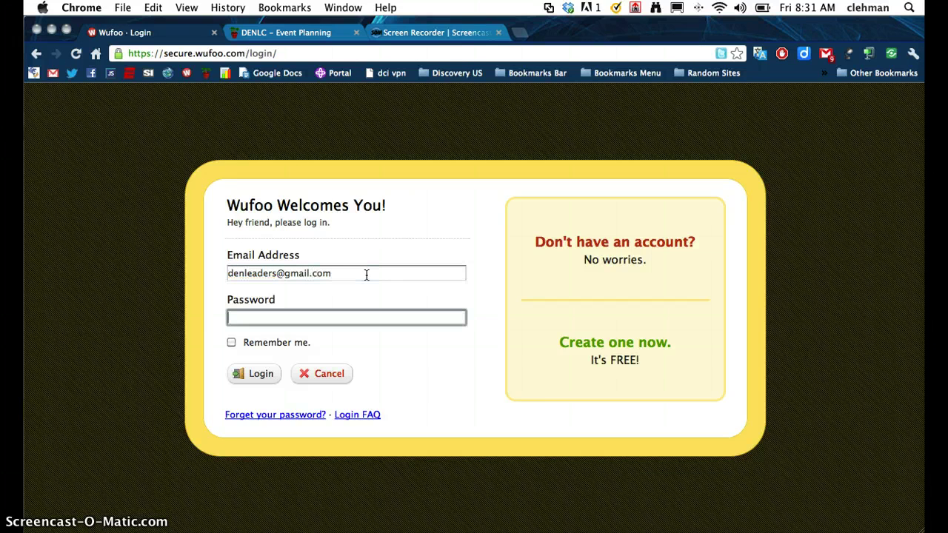
{"action": "type", "text": "•••••••••"}
{"action": "left_click", "coordinate": [258, 374]}
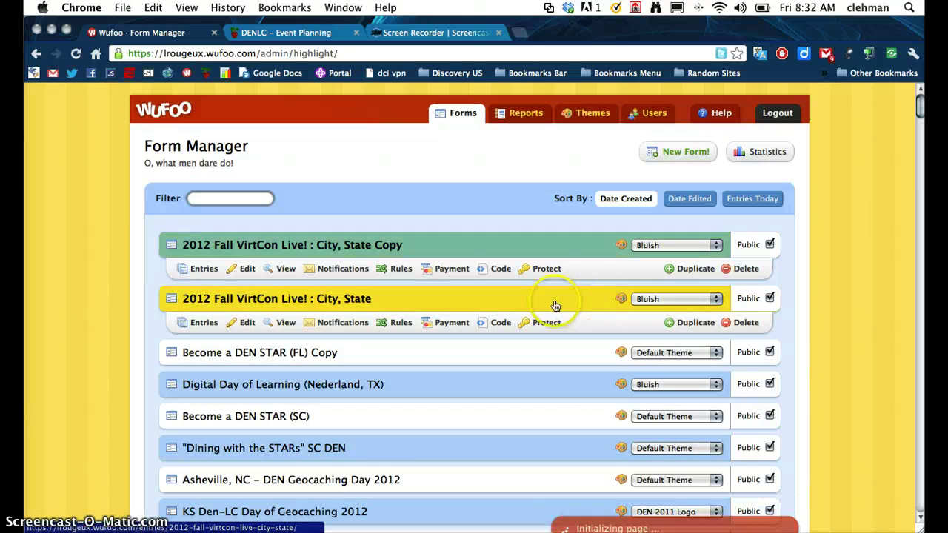
- Open the '2012 Fall VirtCon Live! : City, State Copy' form from Form Manager in the Form Builder
{"action": "left_click", "coordinate": [379, 255]}
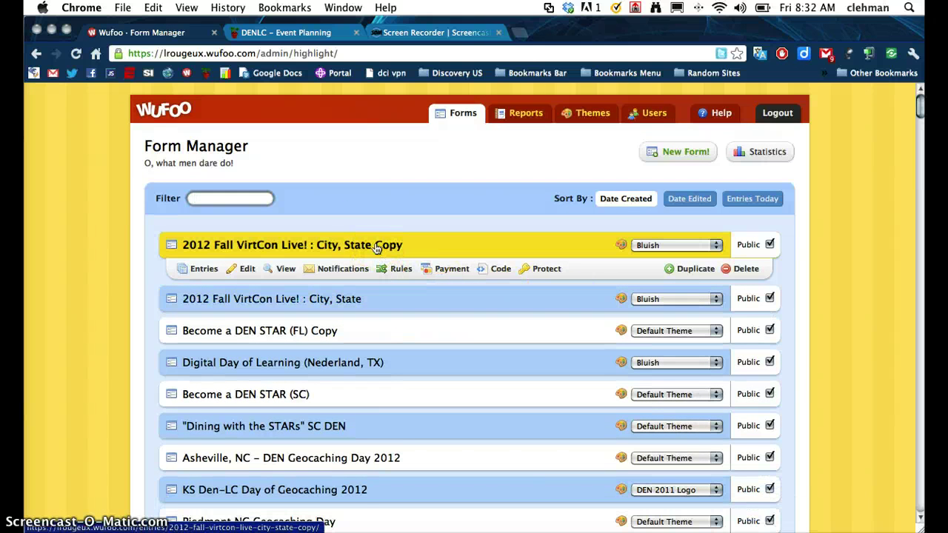
{"action": "mouse_move", "coordinate": [326, 297]}
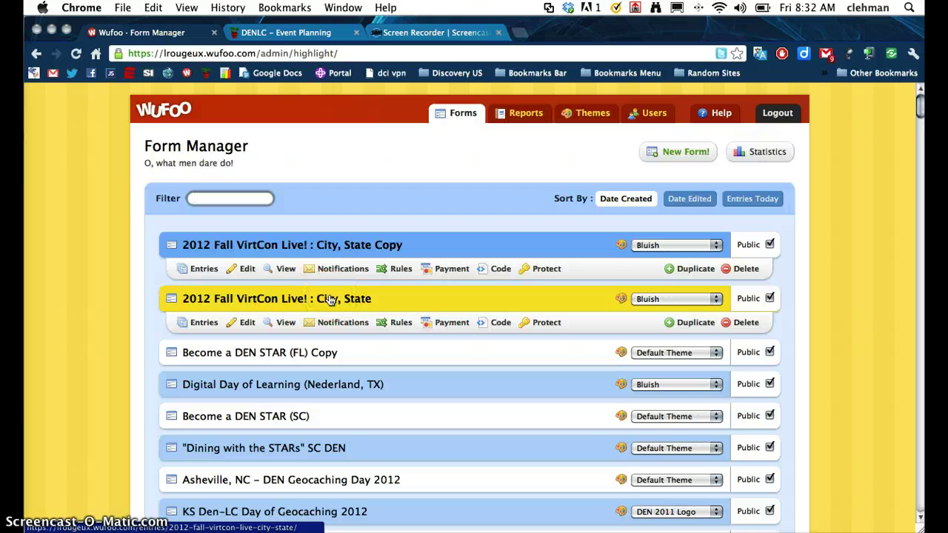
{"action": "left_click", "coordinate": [318, 256]}
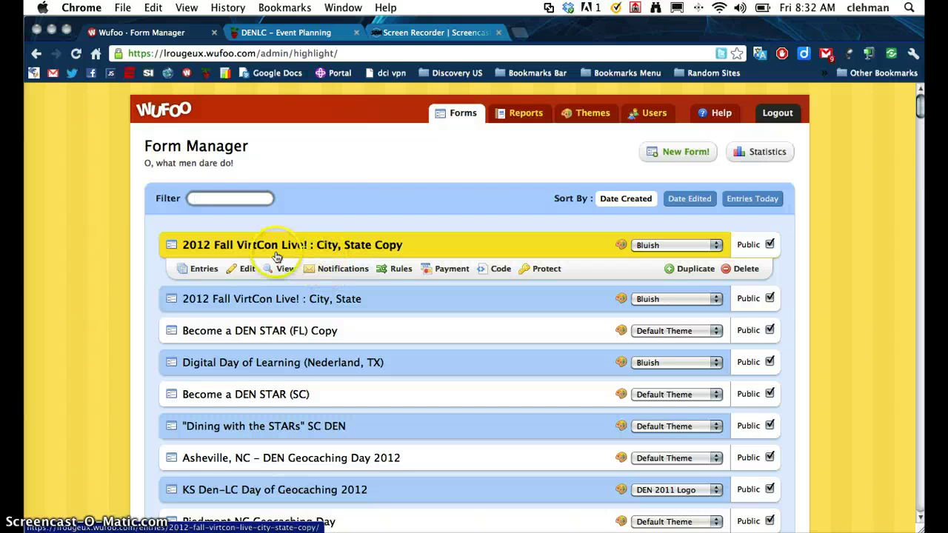
{"action": "left_click", "coordinate": [245, 269]}
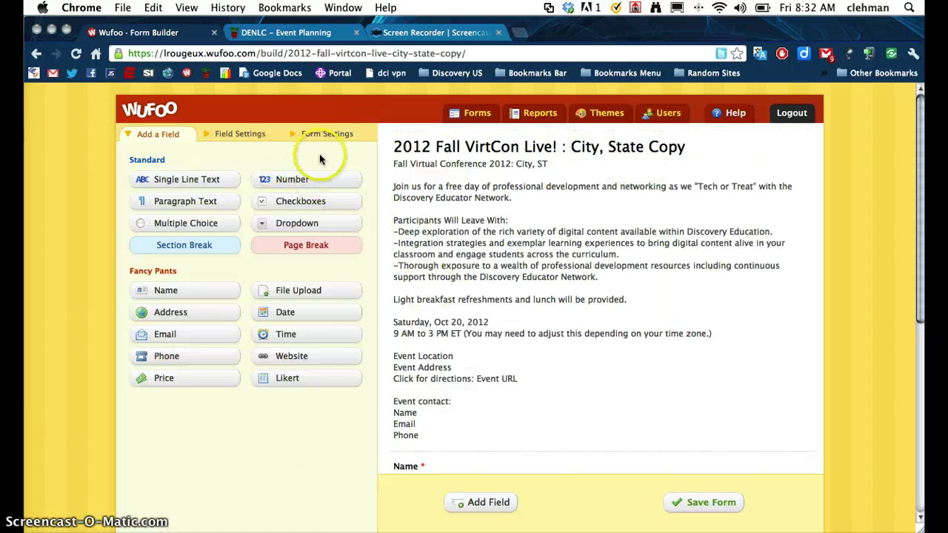
- In Form Settings, change the name ending to 'Muskego, WI' and remove City, ST from the description
{"action": "left_click", "coordinate": [438, 154]}
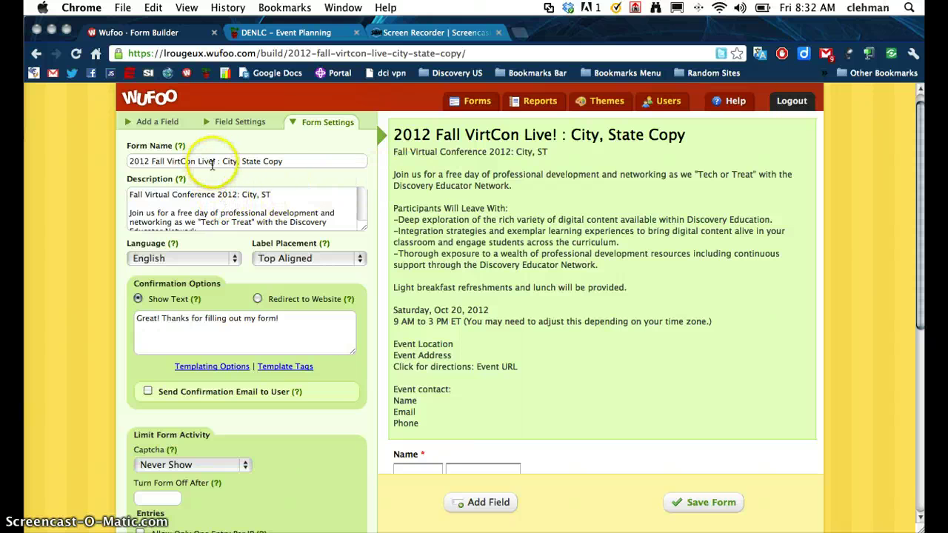
{"action": "left_click", "coordinate": [291, 160]}
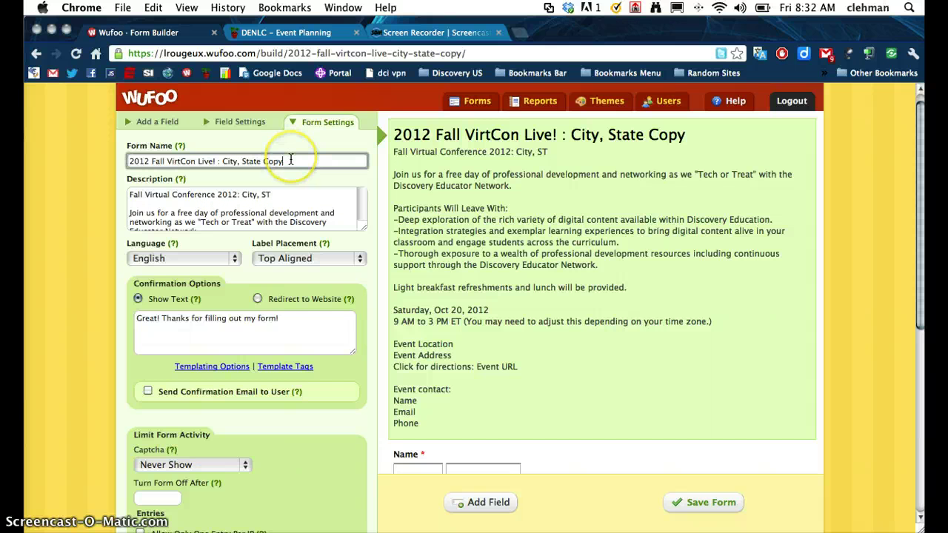
{"action": "key", "text": "BackSpace"}
{"action": "key", "text": "BackSpace"}
{"action": "key", "text": "BackSpace"}
{"action": "key", "text": "BackSpace"}
{"action": "key", "text": "BackSpace"}
{"action": "key", "text": "BackSpace"}
{"action": "key", "text": "BackSpace"}
{"action": "key", "text": "BackSpace"}
{"action": "key", "text": "BackSpace"}
{"action": "key", "text": "BackSpace"}
{"action": "key", "text": "BackSpace"}
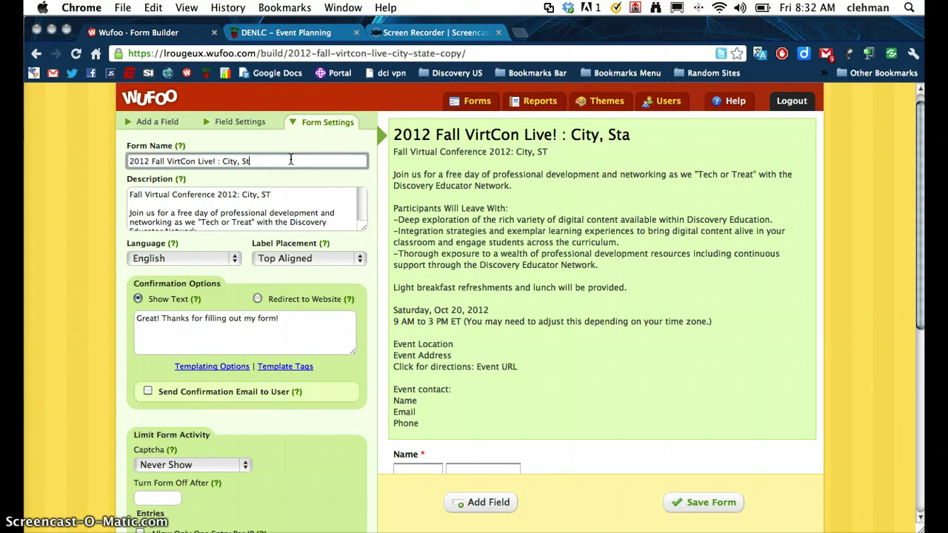
{"action": "key", "text": "BackSpace"}
{"action": "key", "text": "BackSpace"}
{"action": "key", "text": "BackSpace"}
{"action": "type", "text": "Muskego"}
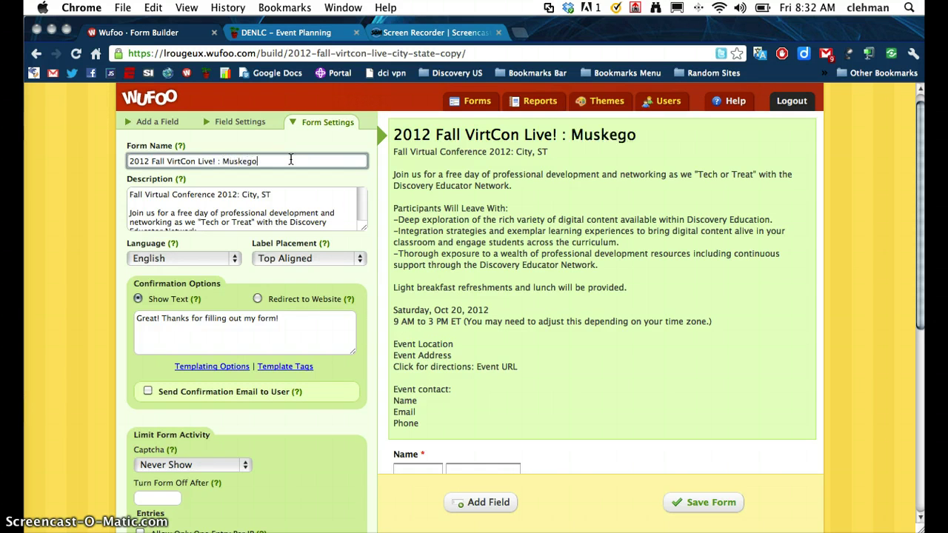
{"action": "type", "text": ", WI"}
{"action": "left_click", "coordinate": [272, 194]}
{"action": "key", "text": "BackSpace"}
{"action": "key", "text": "BackSpace"}
{"action": "key", "text": "BackSpace"}
{"action": "key", "text": "BackSpace"}
{"action": "key", "text": "BackSpace"}
{"action": "key", "text": "BackSpace"}
{"action": "key", "text": "BackSpace"}
{"action": "key", "text": "BackSpace"}
{"action": "type", "text": "Muskego, WI"}
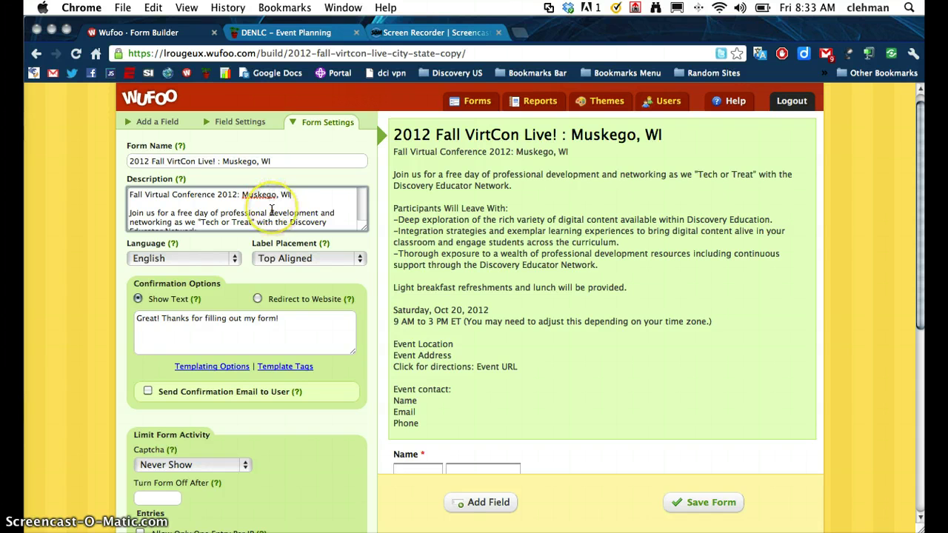
- Scroll through the Description box to review the rest of the event text
{"action": "scroll", "coordinate": [272, 211], "scroll_direction": "down", "scroll_amount": 2}
{"action": "scroll", "coordinate": [272, 211], "scroll_direction": "down", "scroll_amount": 3}
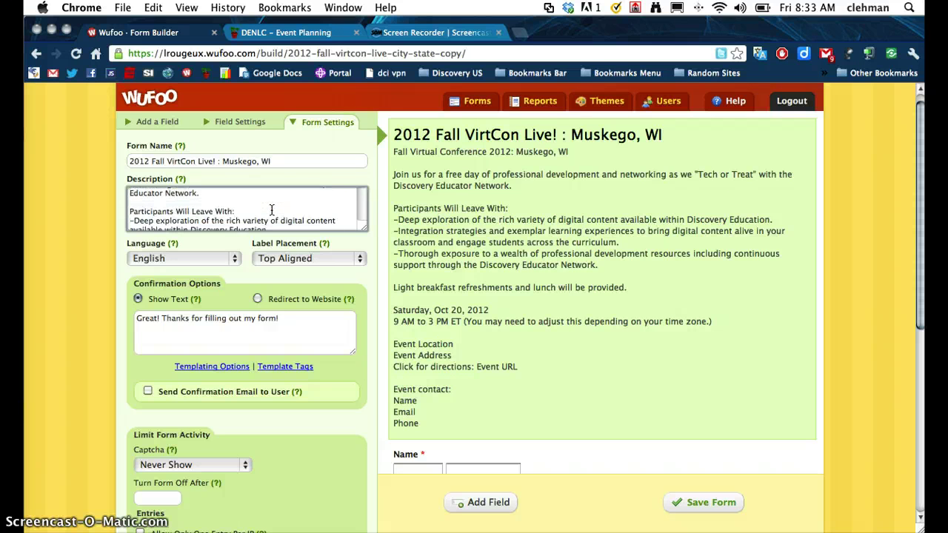
{"action": "scroll", "coordinate": [272, 211], "scroll_direction": "down", "scroll_amount": 3}
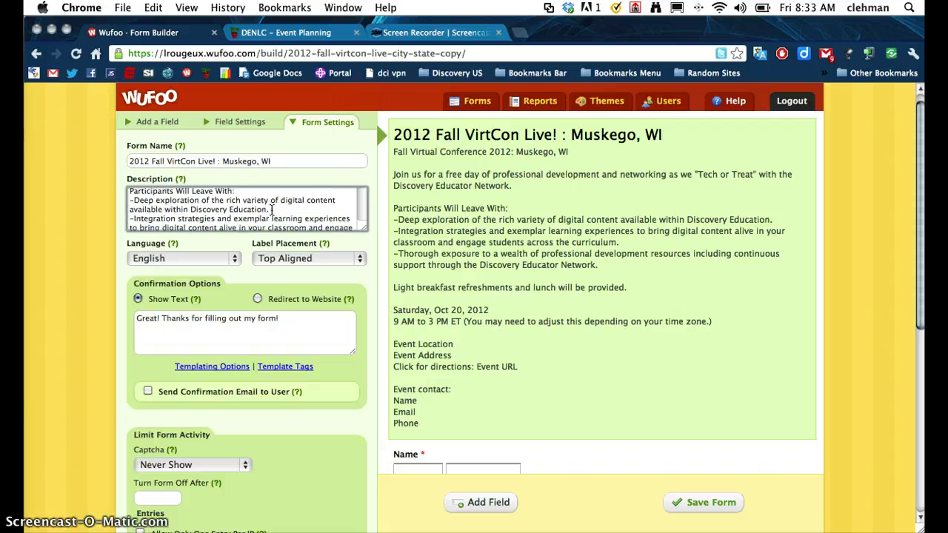
{"action": "scroll", "coordinate": [272, 211], "scroll_direction": "down", "scroll_amount": 1}
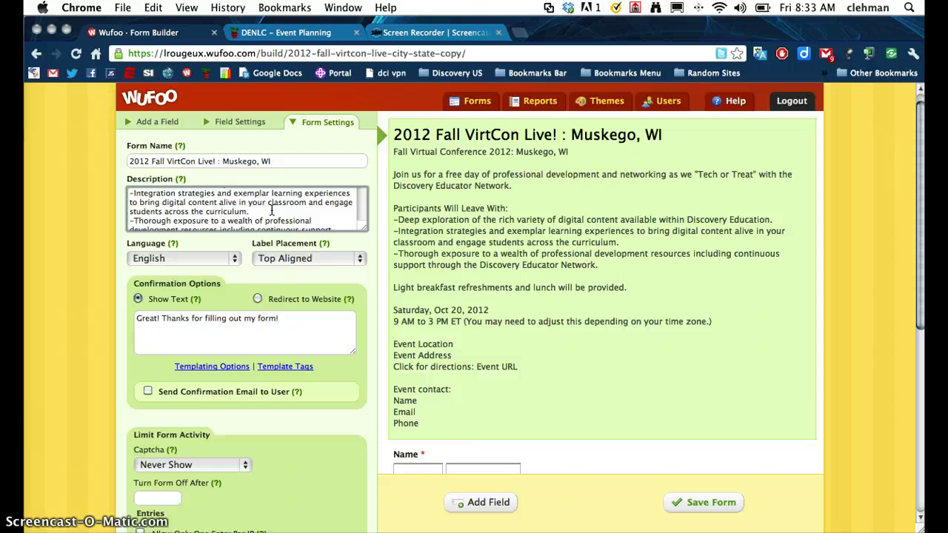
{"action": "scroll", "coordinate": [272, 211], "scroll_direction": "down", "scroll_amount": 1}
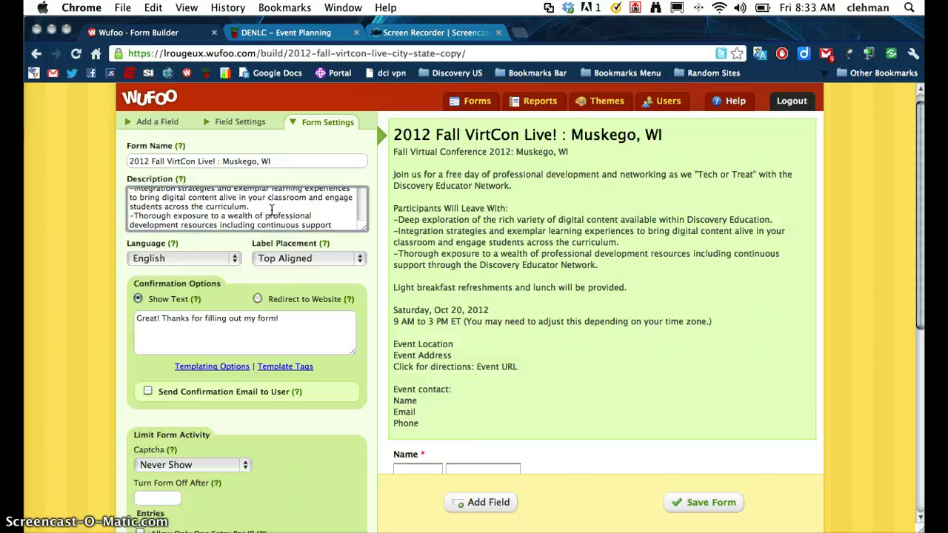
{"action": "scroll", "coordinate": [272, 211], "scroll_direction": "down", "scroll_amount": 5}
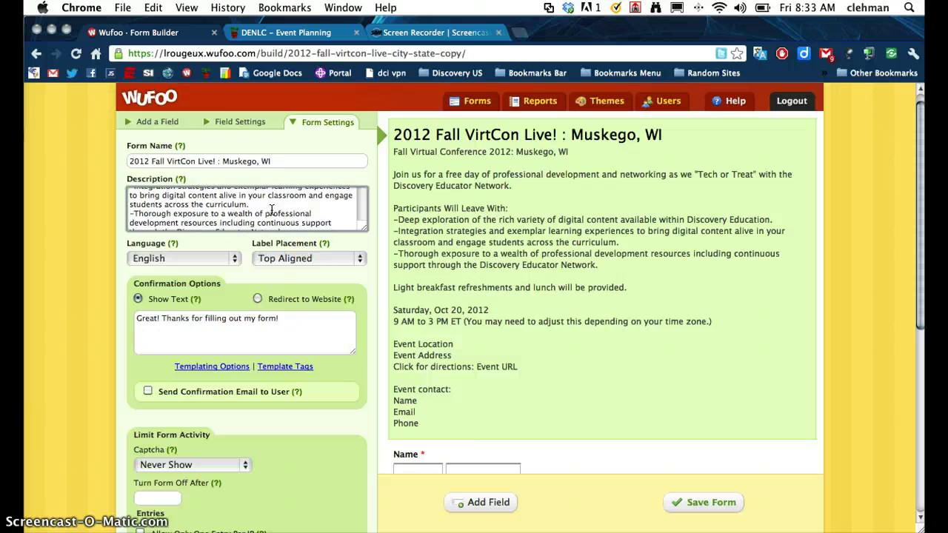
{"action": "scroll", "coordinate": [272, 211], "scroll_direction": "down", "scroll_amount": 4}
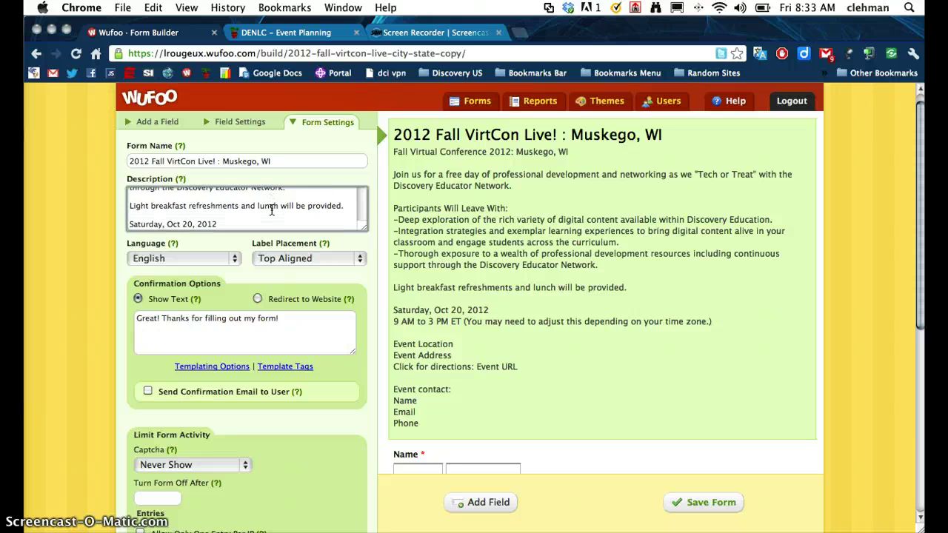
{"action": "left_click", "coordinate": [203, 222]}
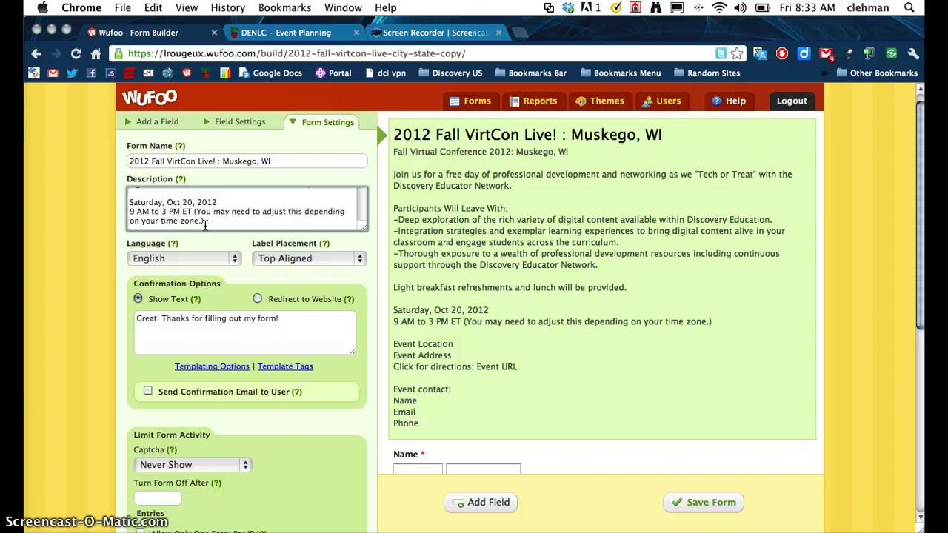
{"action": "scroll", "coordinate": [204, 226], "scroll_direction": "down", "scroll_amount": 3}
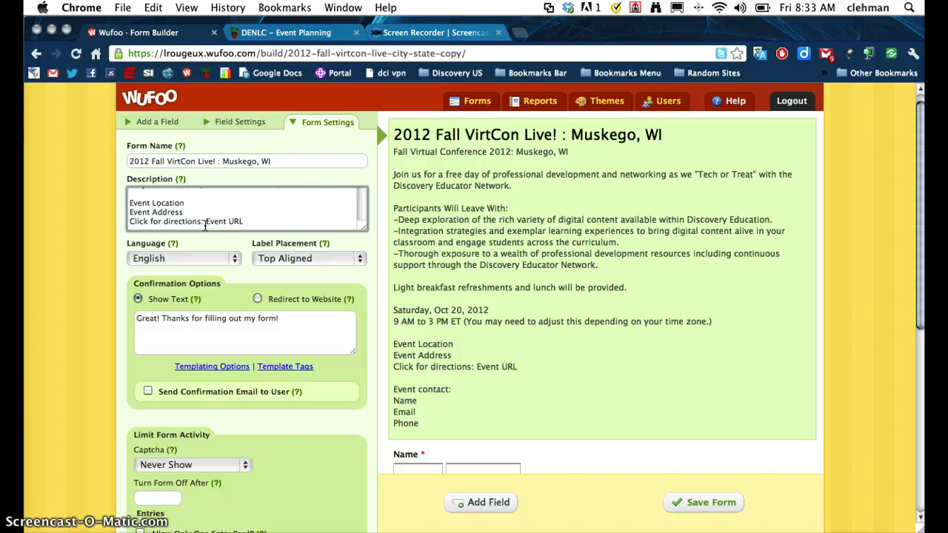
{"action": "left_click", "coordinate": [205, 224]}
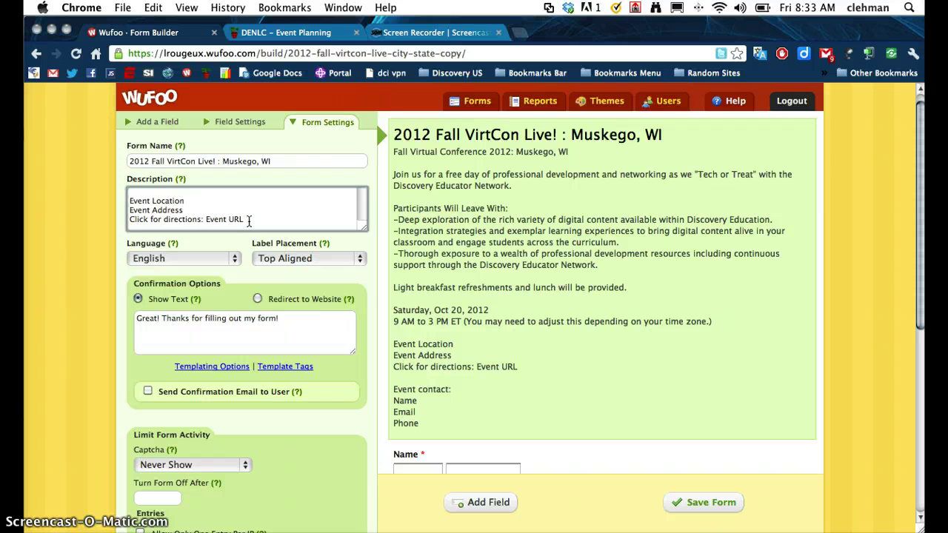
{"action": "scroll", "coordinate": [249, 220], "scroll_direction": "down", "scroll_amount": 4}
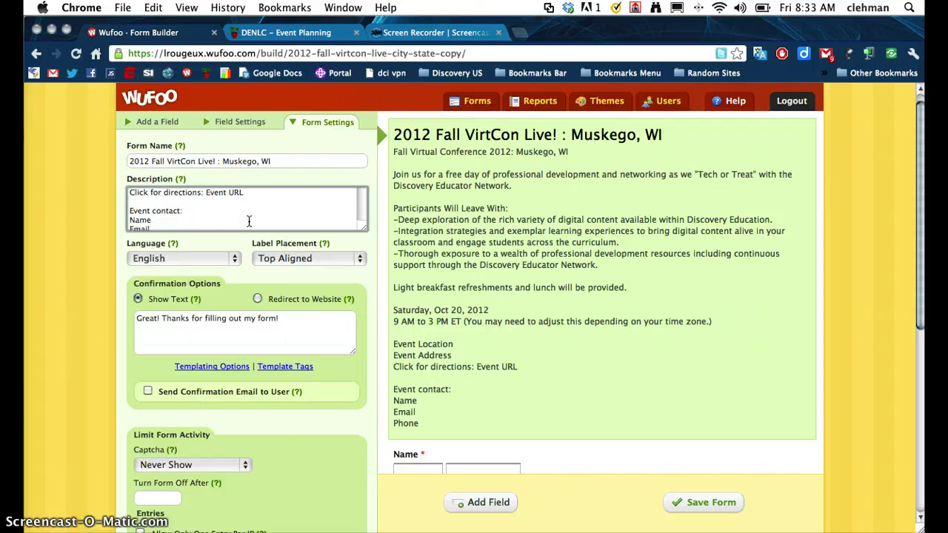
- Save the renamed Muskego, WI form
{"action": "left_click", "coordinate": [423, 385]}
{"action": "scroll", "coordinate": [567, 451], "scroll_direction": "down", "scroll_amount": 1}
{"action": "left_click", "coordinate": [688, 502]}
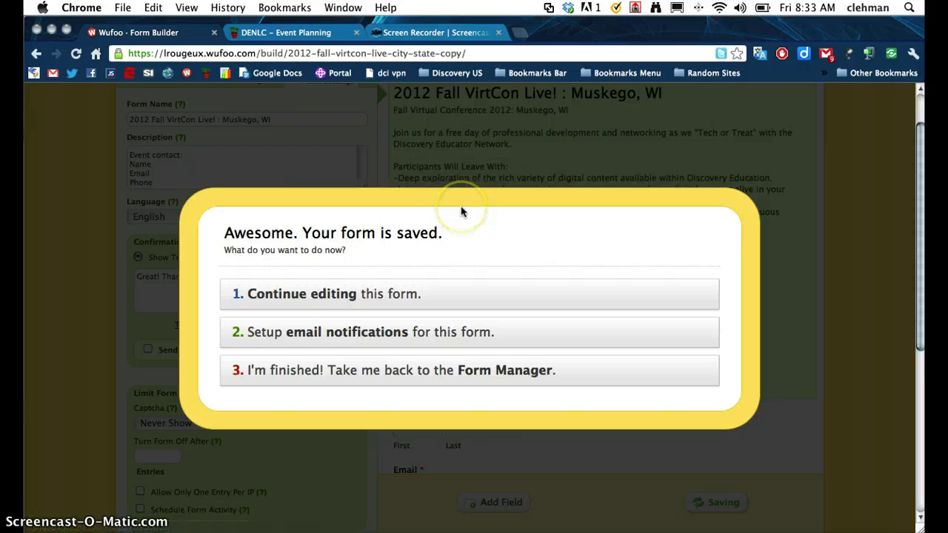
- Choose to set up e-mail notifications for the Muskego, WI form from the saved dialog
{"action": "left_click", "coordinate": [360, 334]}
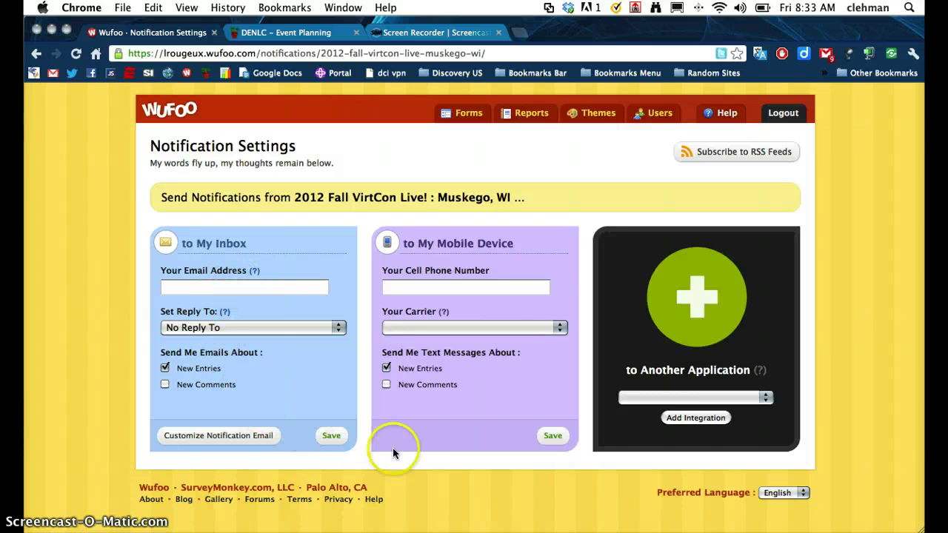
- Go back to Form Manager through the Forms tab
{"action": "left_click", "coordinate": [467, 114]}
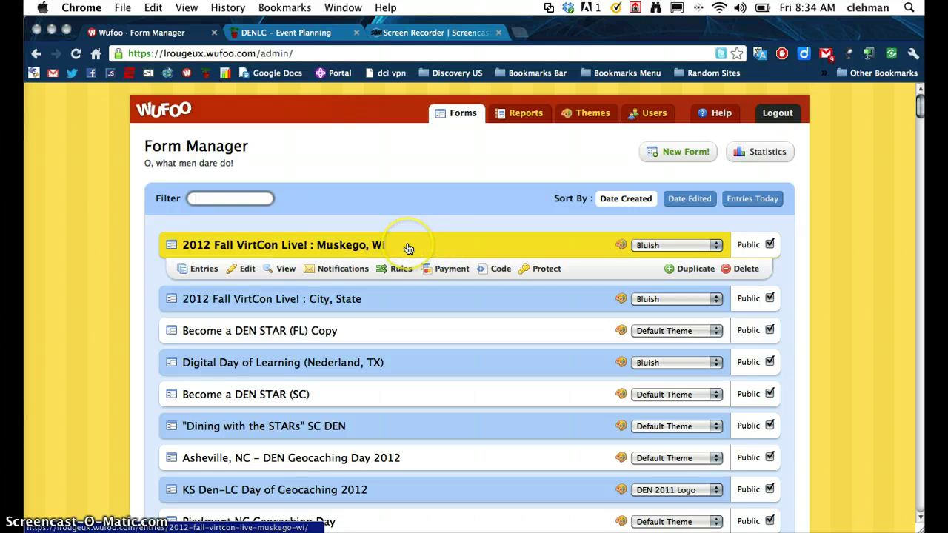
- Open the Code links for the 2012 Fall VirtCon Live! : Muskego, WI form
{"action": "left_click", "coordinate": [497, 270]}
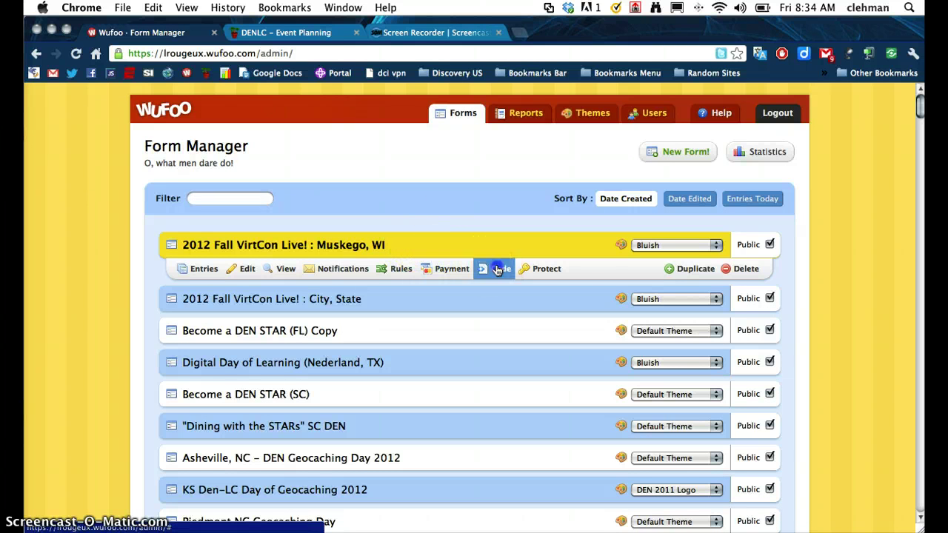